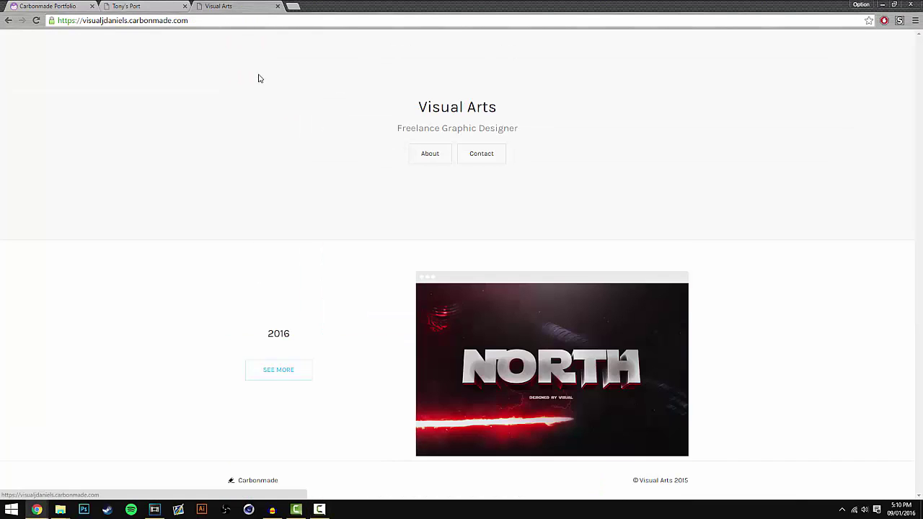
Step: Look over the 2016 project on the example portfolio's home page
left_click(481, 277)
scroll(483, 314, "down", 3)
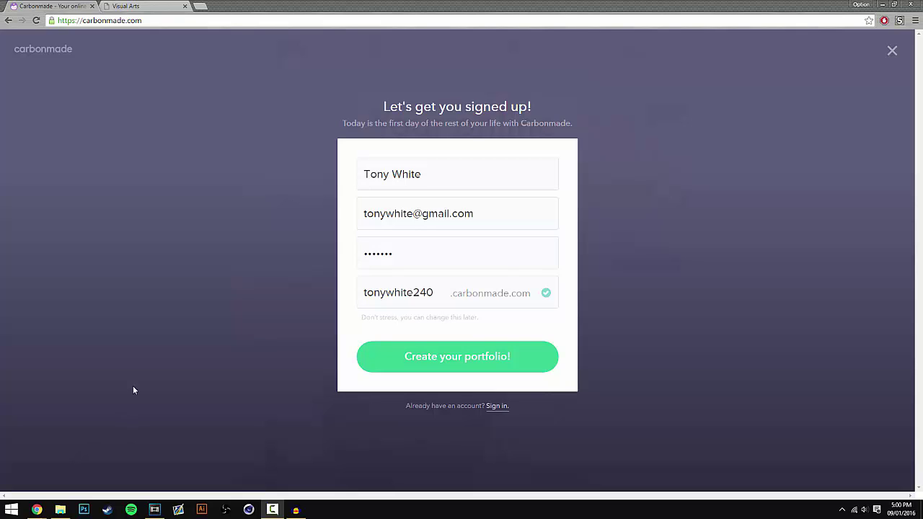
Step: Submit the completed sign-up form to create the Carbonmade portfolio
key("shift+Tab")
key("shift+Tab")
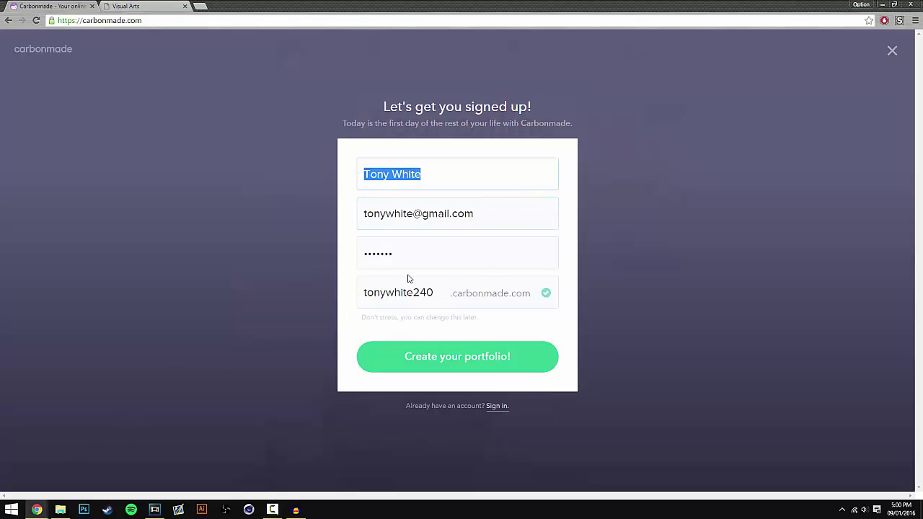
left_click(436, 362)
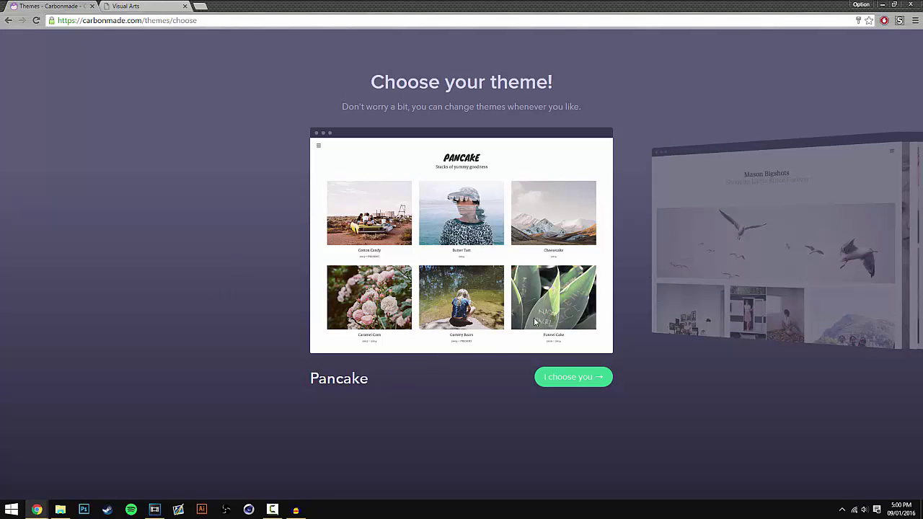
Step: Browse the available themes, choose Pancake for the portfolio and continue past the welcome page into the editor
key("Right")
key("Right")
key("Right")
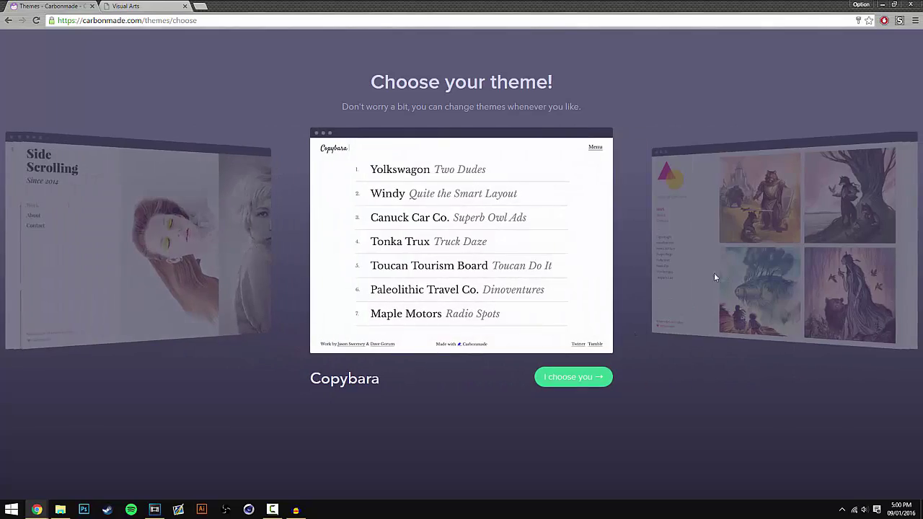
left_click(714, 272)
key("Left")
key("Left")
key("Left")
key("Left")
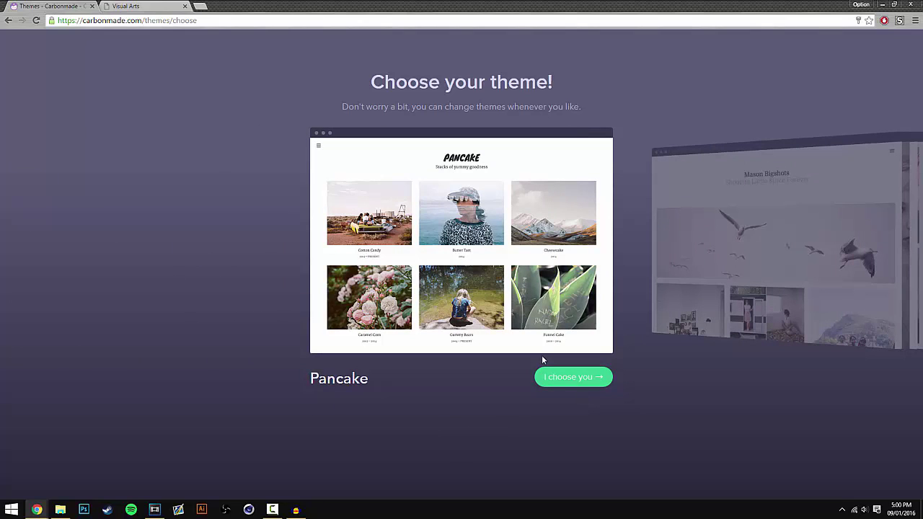
left_click(550, 382)
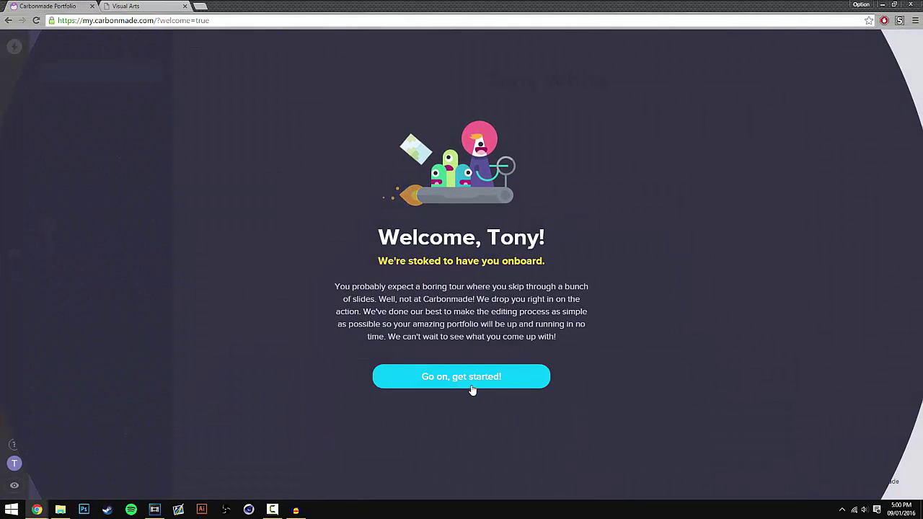
left_click(465, 384)
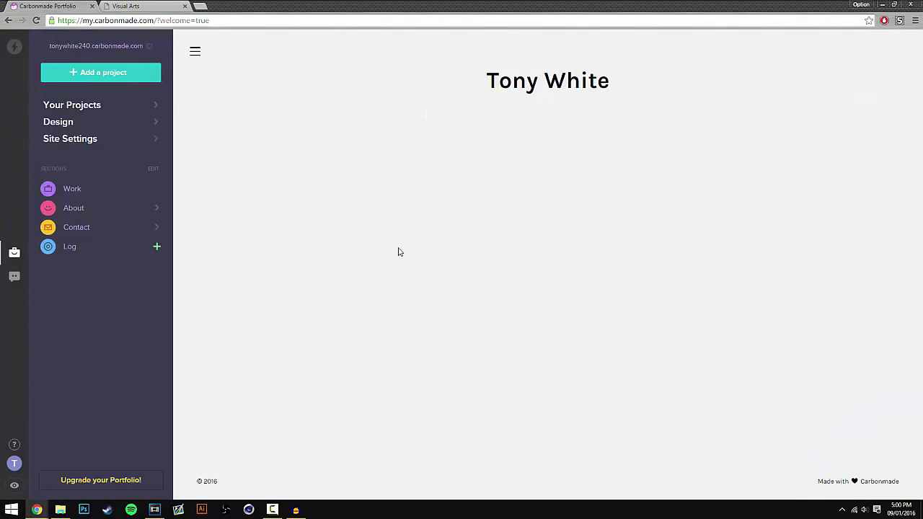
Step: View the portfolio's live site at its public address and close it again
left_click(102, 47)
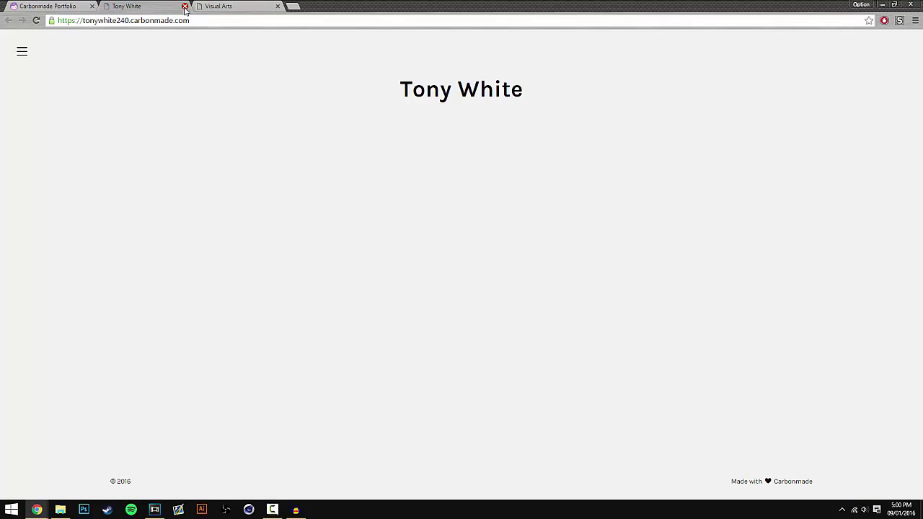
left_click(185, 7)
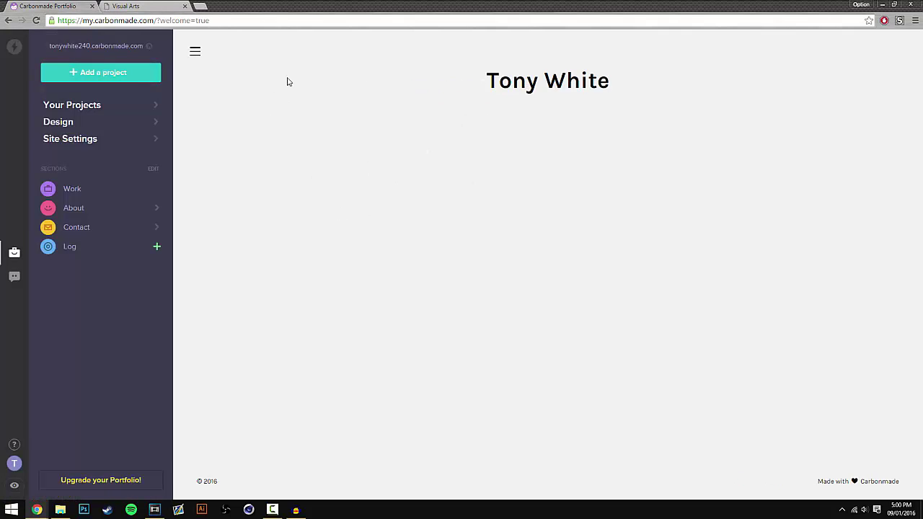
Step: Create a new portfolio project titled "Headers"
left_click(106, 75)
left_click(396, 260)
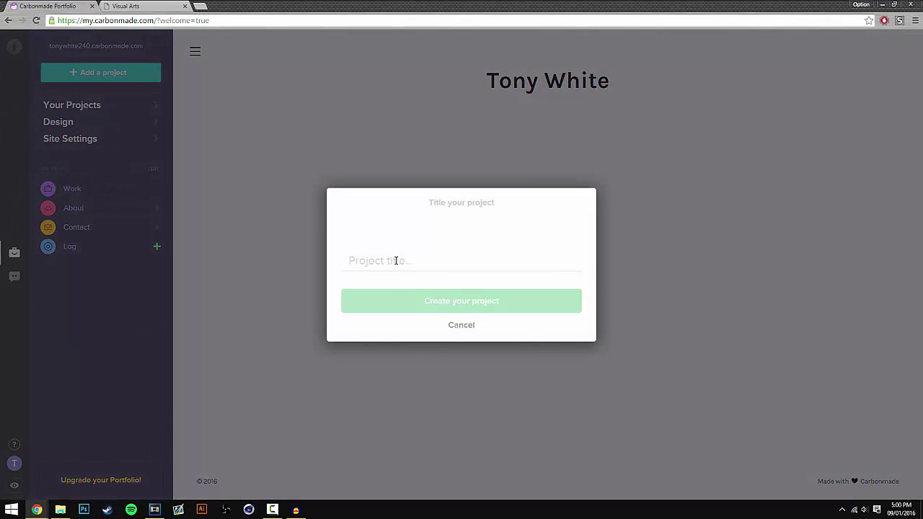
type("Headers")
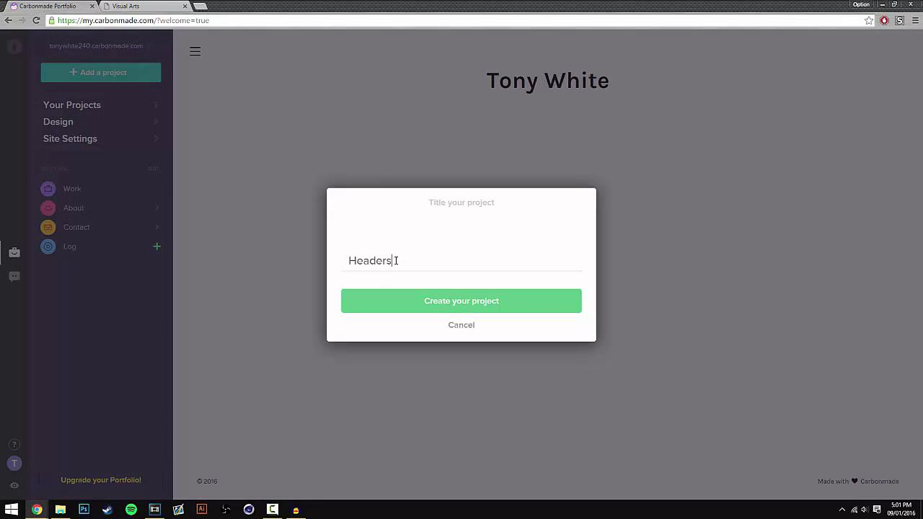
left_click(457, 303)
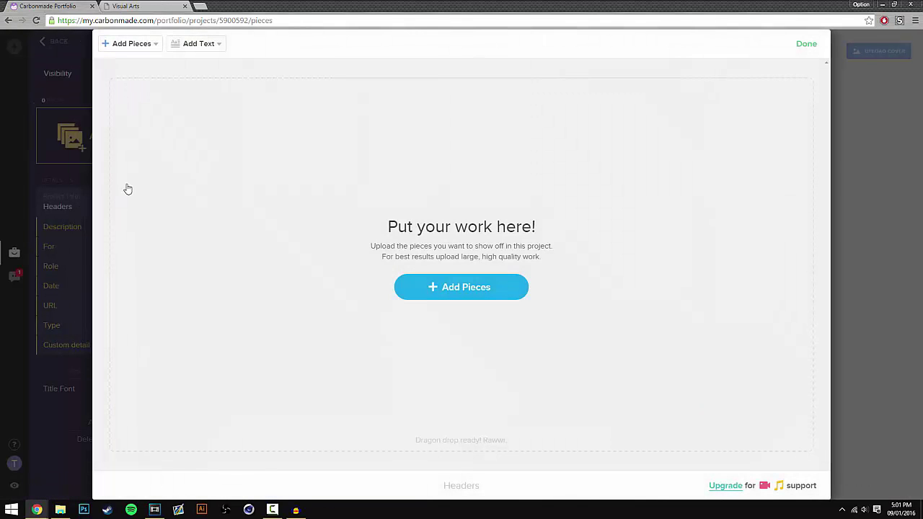
Step: Add NorthHeader.png from the North folder as a piece in the Headers project and finish adding pieces
left_click(60, 510)
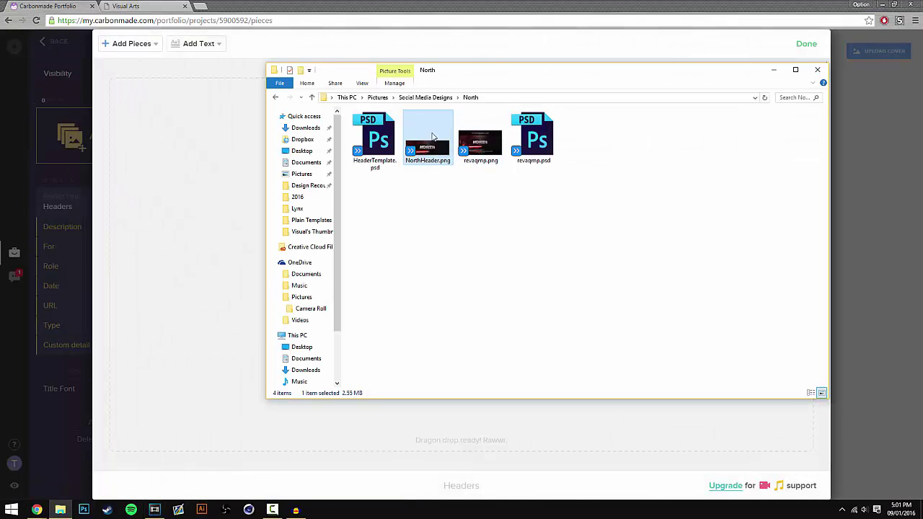
left_click_drag(432, 137, 202, 219)
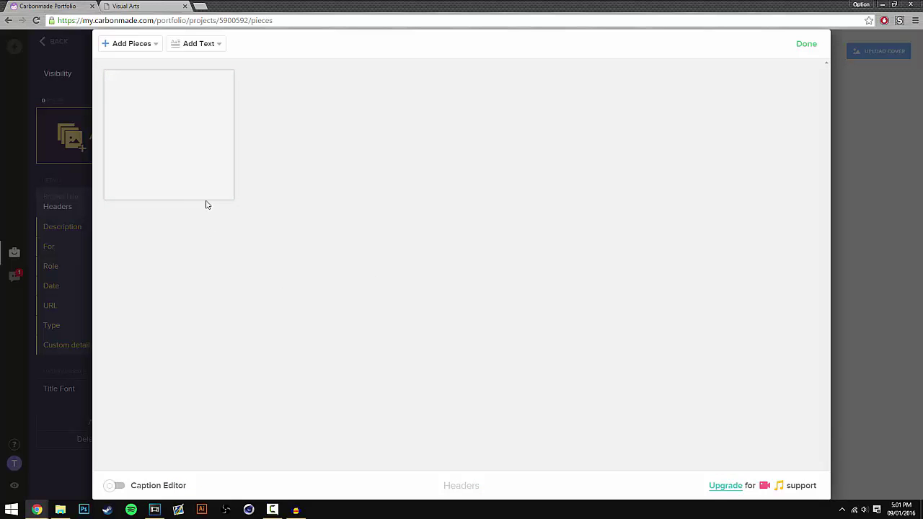
left_click(806, 44)
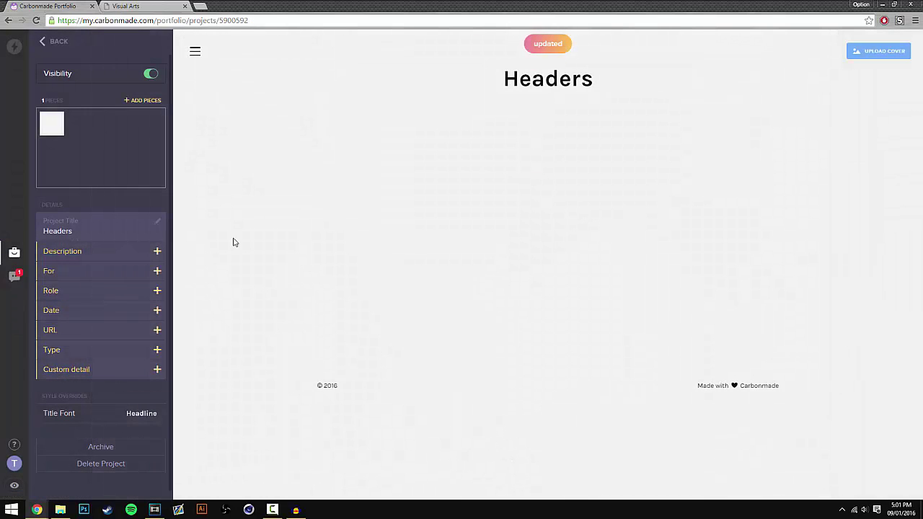
Step: Return to the portfolio overview, view the Headers project from its thumbnail and go back to the overview
left_click(56, 43)
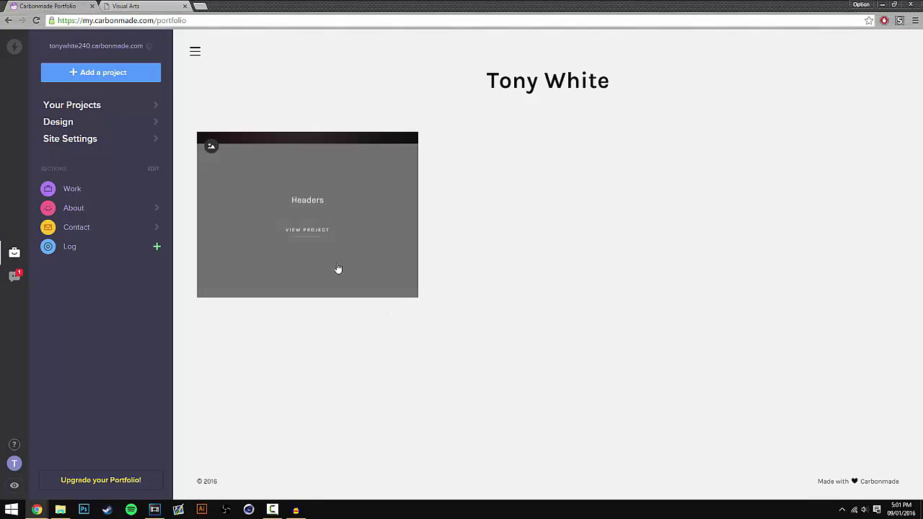
left_click(338, 270)
left_click(54, 41)
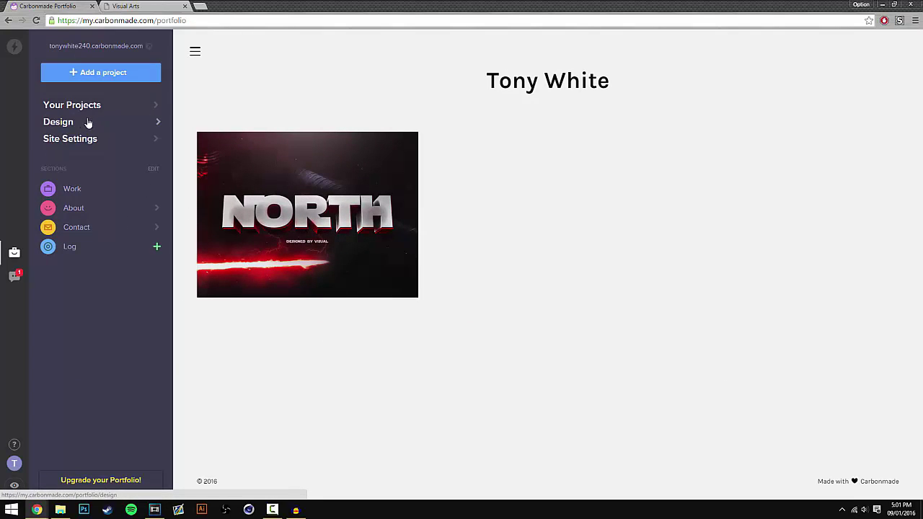
Step: In the design settings, change the portfolio title to the owner's first name in possessive form followed by "Port" and save it
left_click(88, 123)
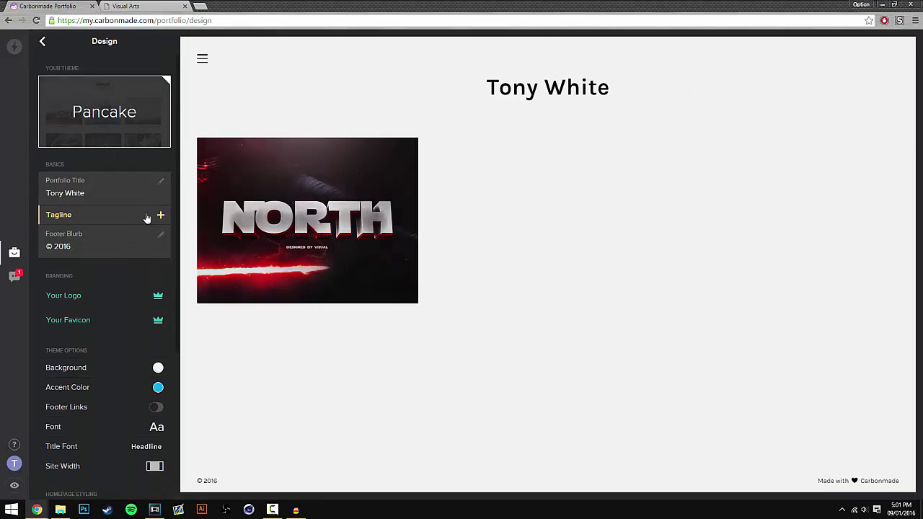
left_click(161, 181)
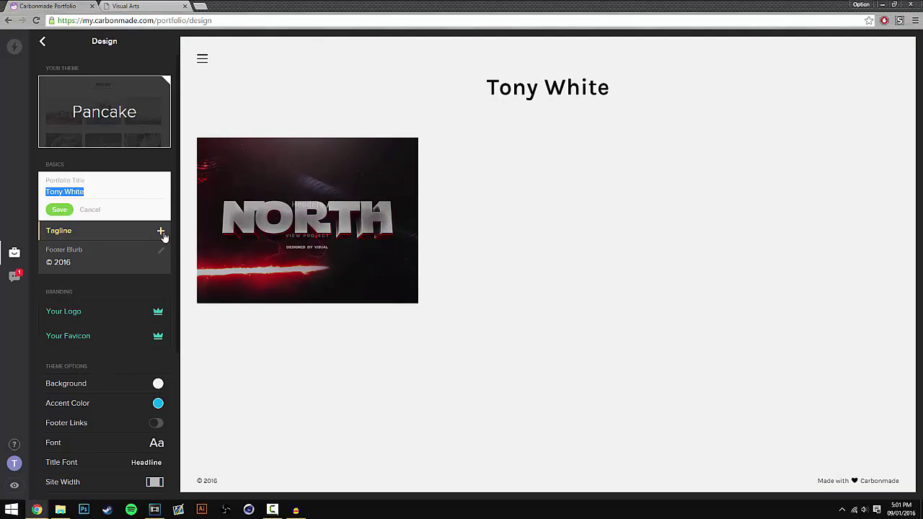
type("T")
key("BackSpace")
type("Ton")
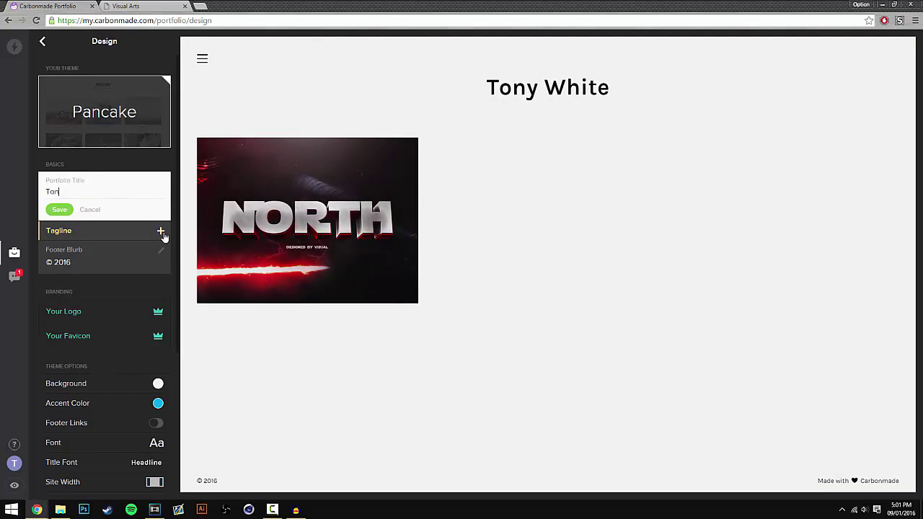
type("ys Port")
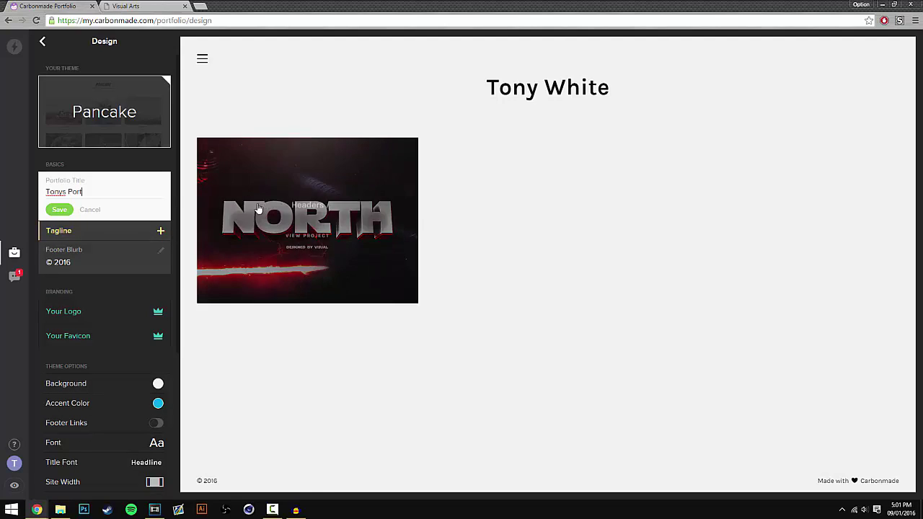
right_click(56, 191)
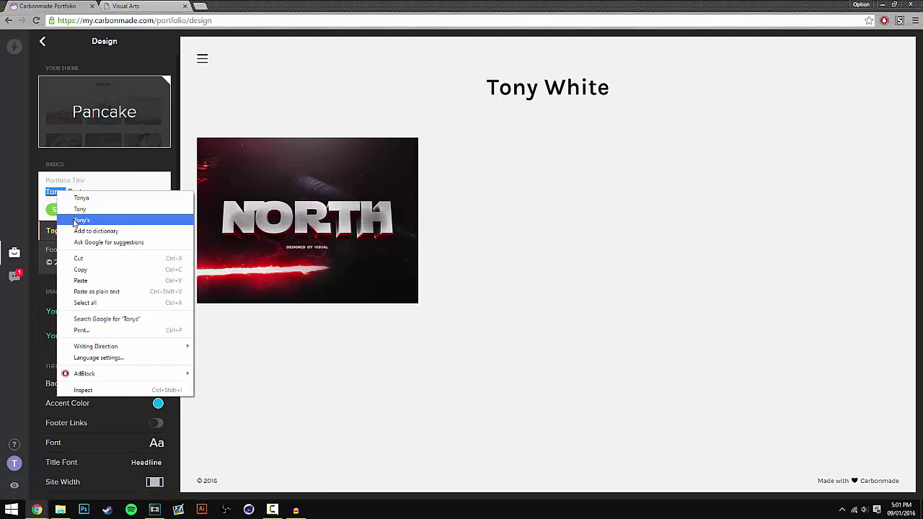
left_click(81, 220)
key("Return")
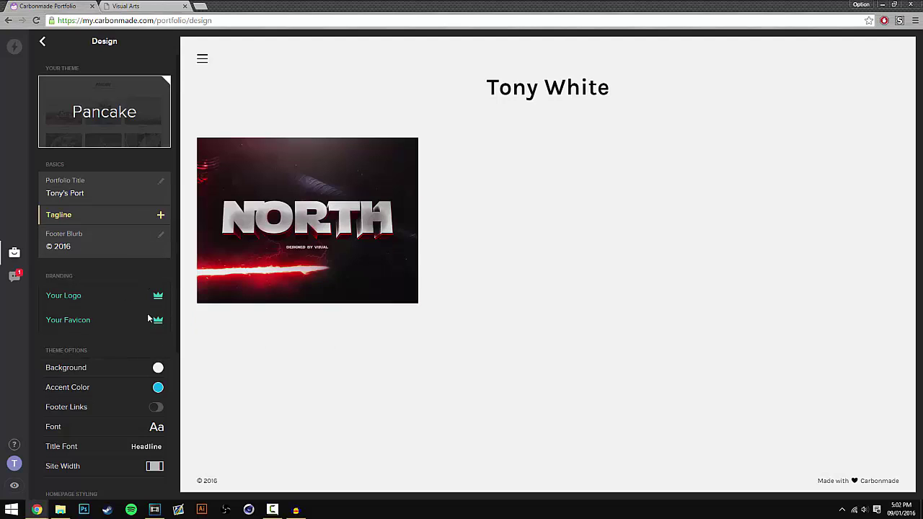
Step: Set the theme's background colour to the darkest black option
mouse_move(159, 297)
left_click(158, 368)
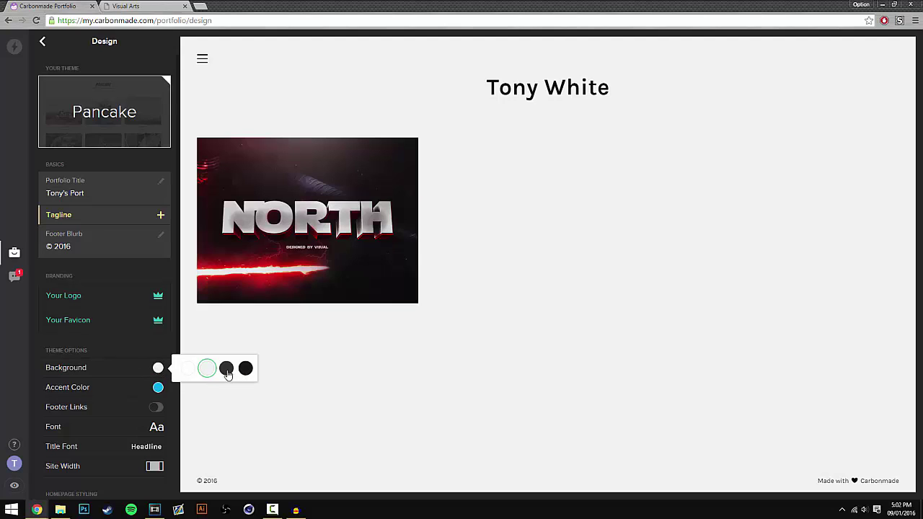
left_click(245, 369)
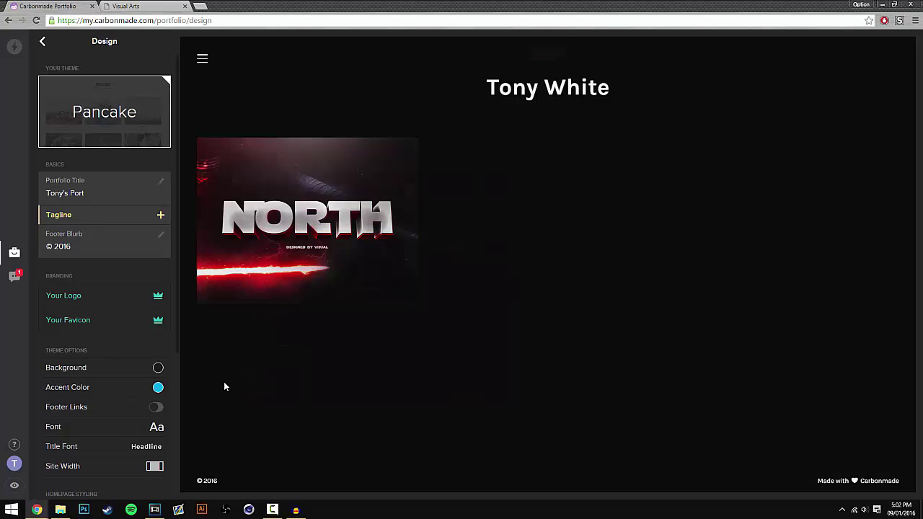
Step: Check the accent colour choices and preview the accent colour in the site's navigation menu
left_click(158, 388)
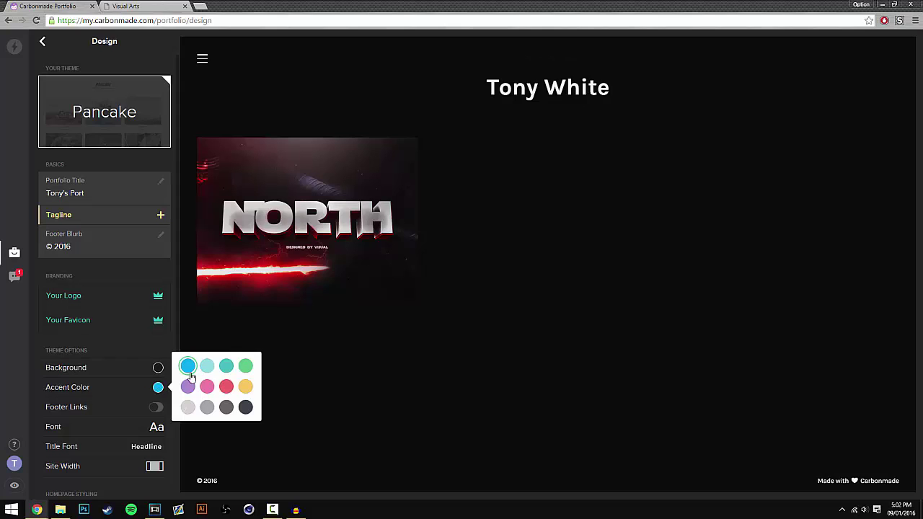
left_click(202, 61)
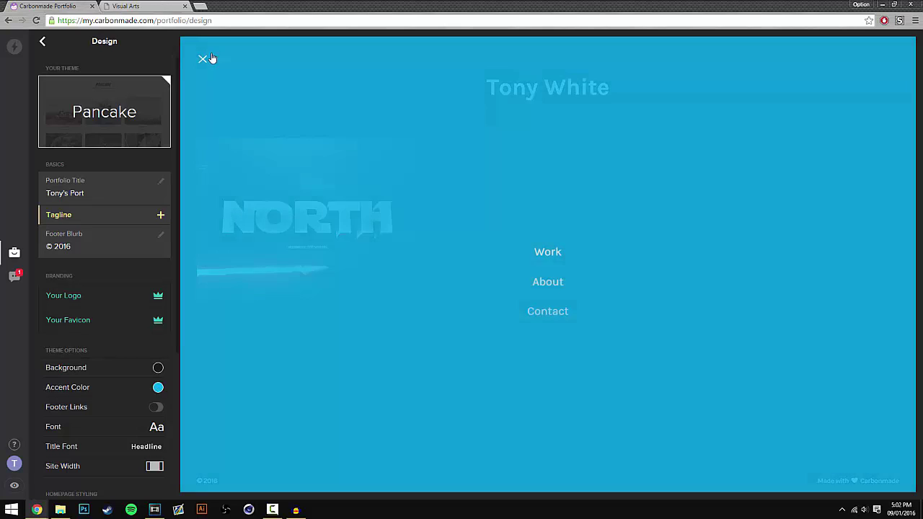
left_click(196, 59)
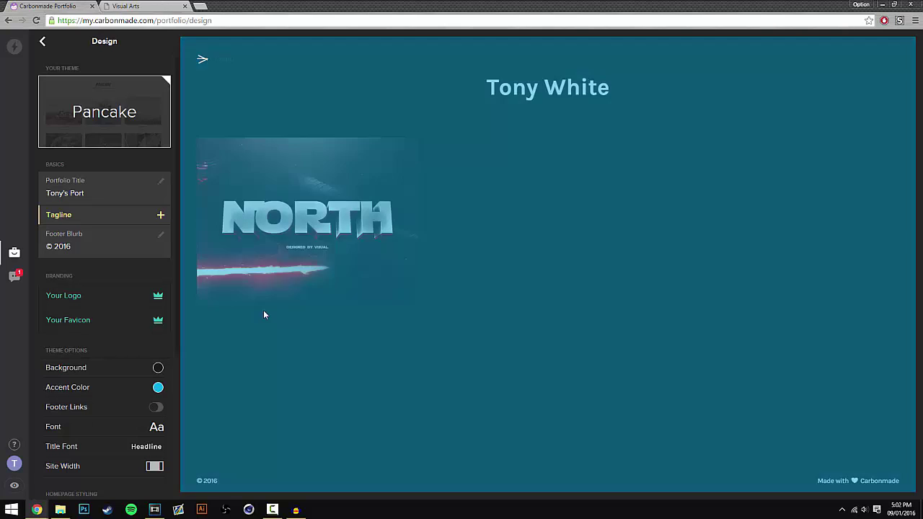
Step: Change the portfolio's title font to the slanted, all-caps brush-style headline
left_click(157, 427)
left_click(157, 448)
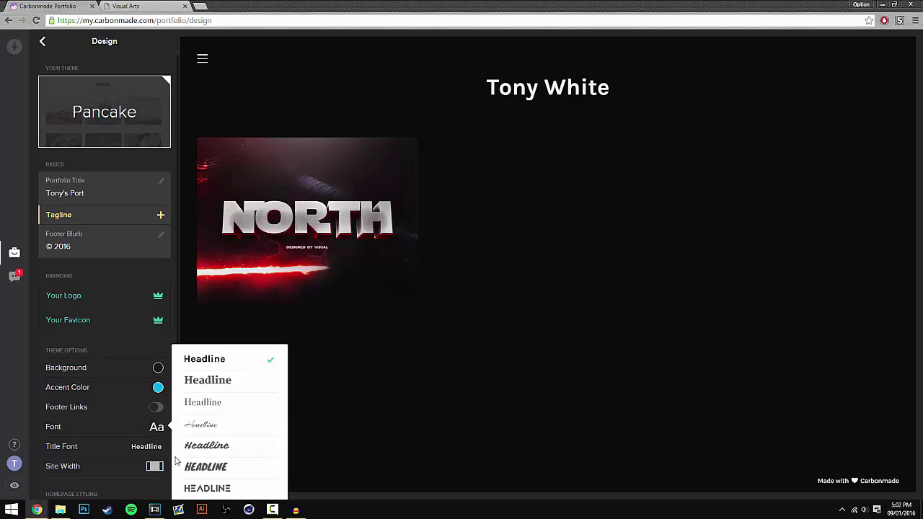
left_click(209, 472)
left_click(151, 446)
left_click(154, 448)
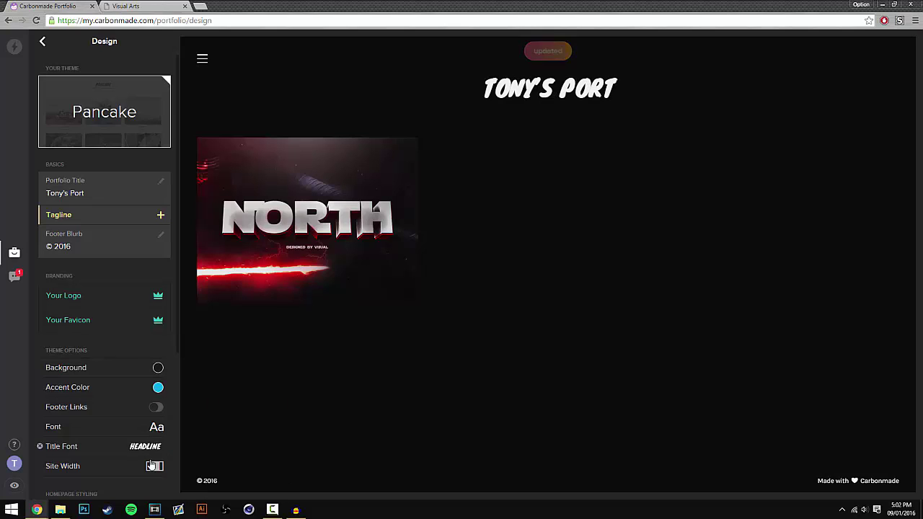
Step: Look over the remaining theme, homepage styling and branding options and leave the design settings
scroll(148, 432, "down", 2)
scroll(146, 382, "down", 2)
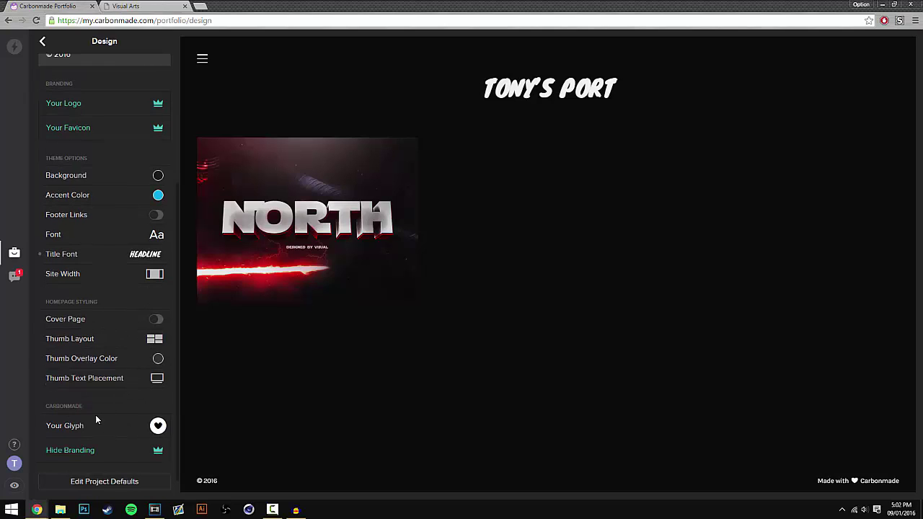
scroll(122, 375, "down", 1)
scroll(163, 410, "up", 5)
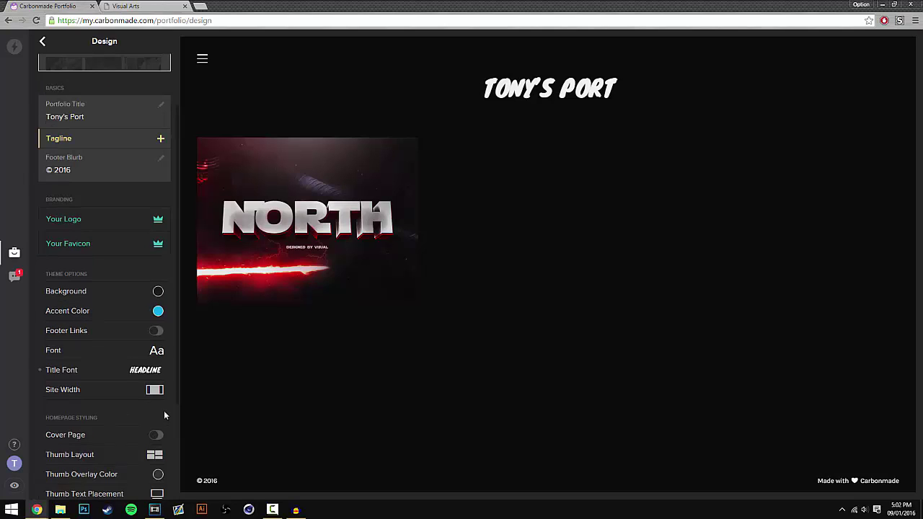
left_click(42, 40)
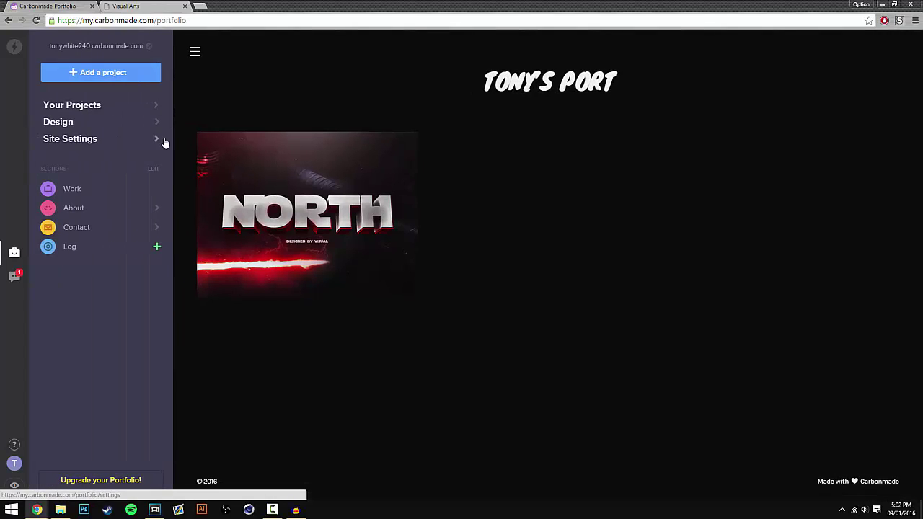
Step: Add the meta description "Social media designer" to the search engine settings in the site settings and save it
left_click(95, 146)
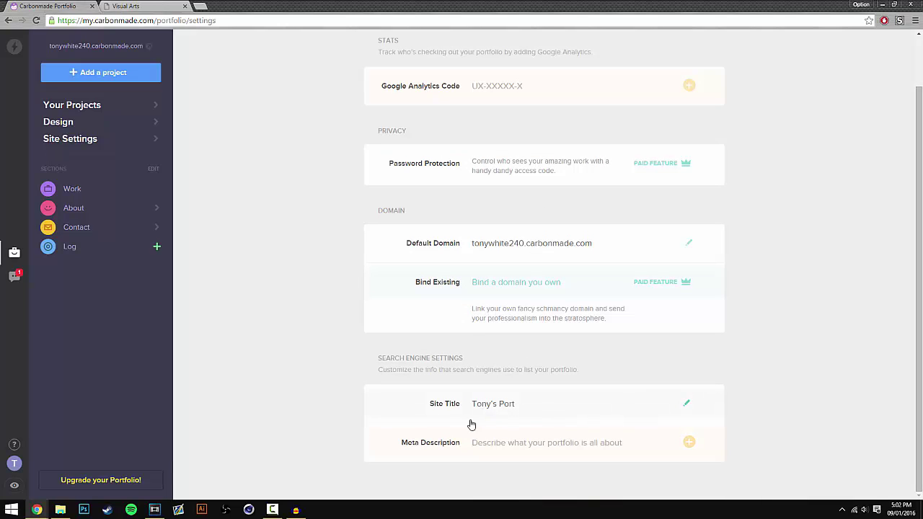
left_click(686, 442)
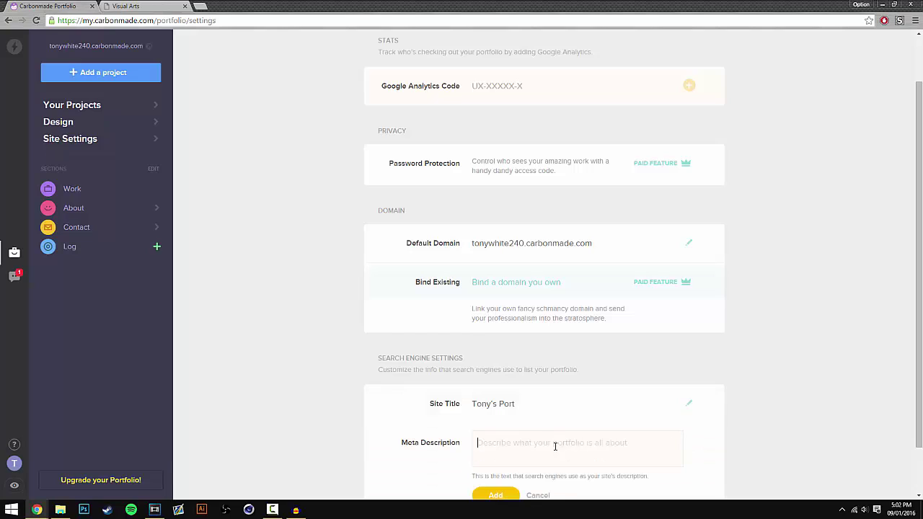
type("Social media designer")
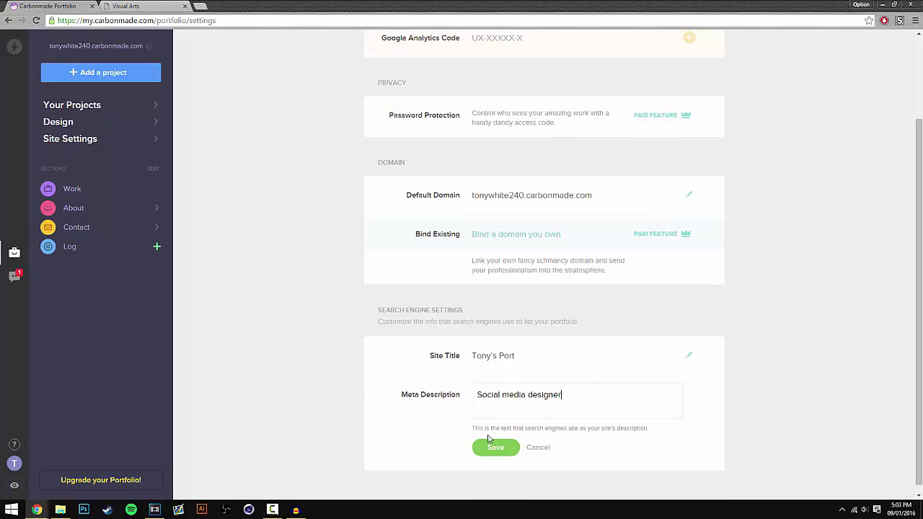
left_click(490, 496)
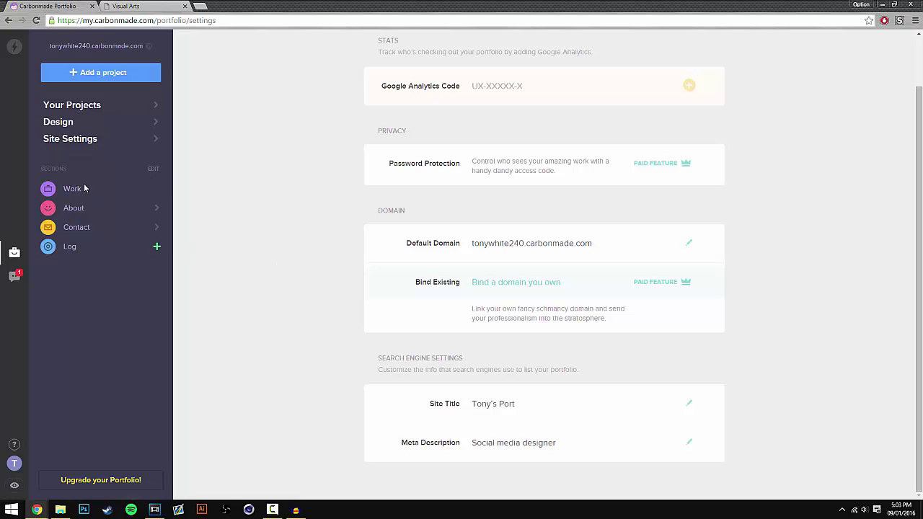
Step: Look over the About section's profile fields, opening the Job Title and Blurb entries without filling them in
left_click(74, 209)
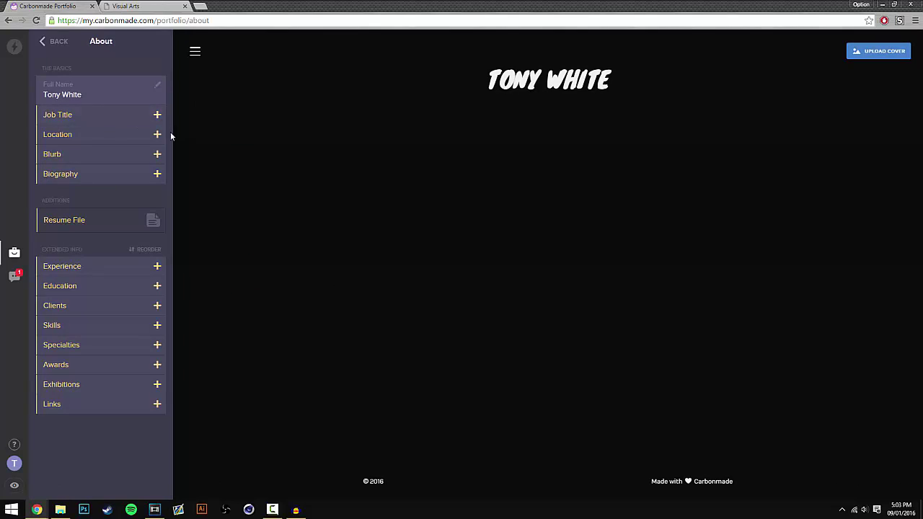
left_click(157, 115)
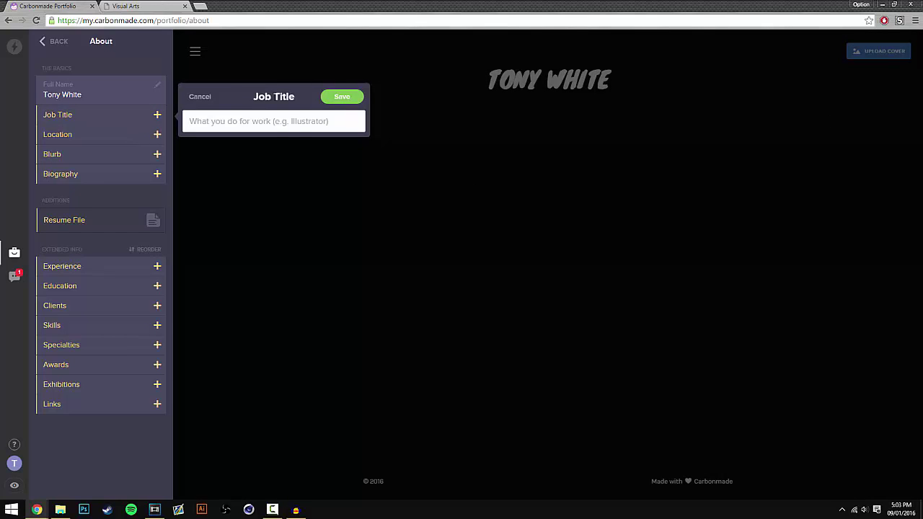
left_click(342, 97)
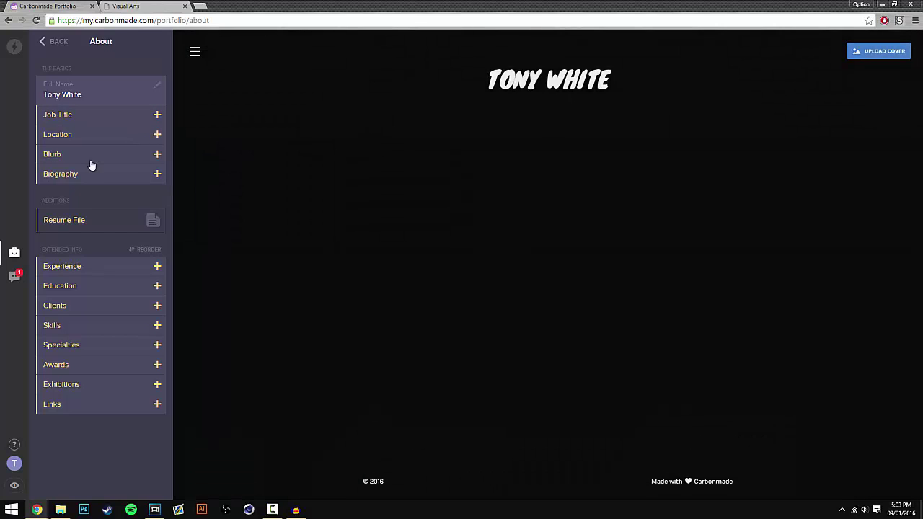
left_click(157, 154)
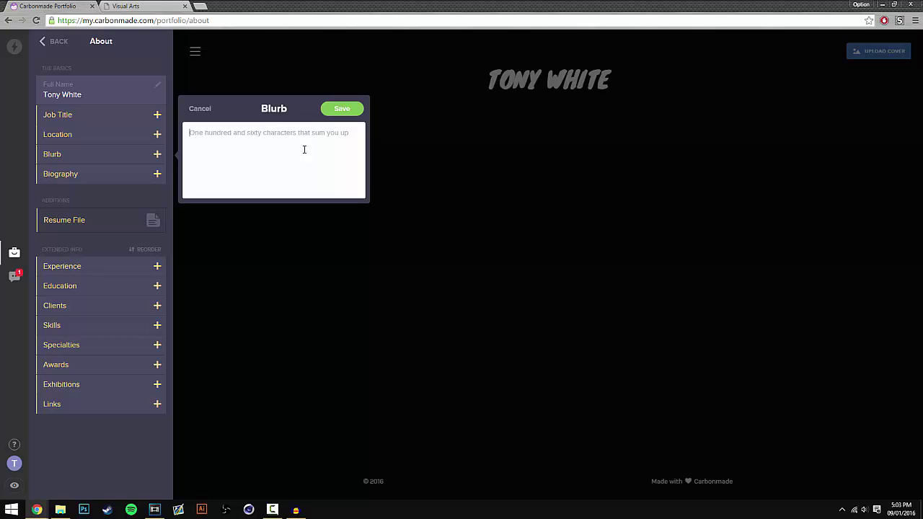
left_click(353, 109)
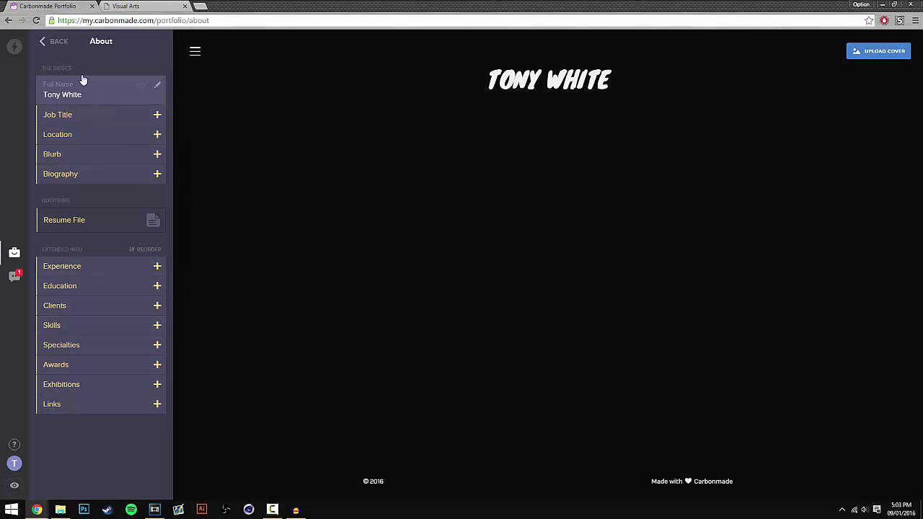
left_click(56, 43)
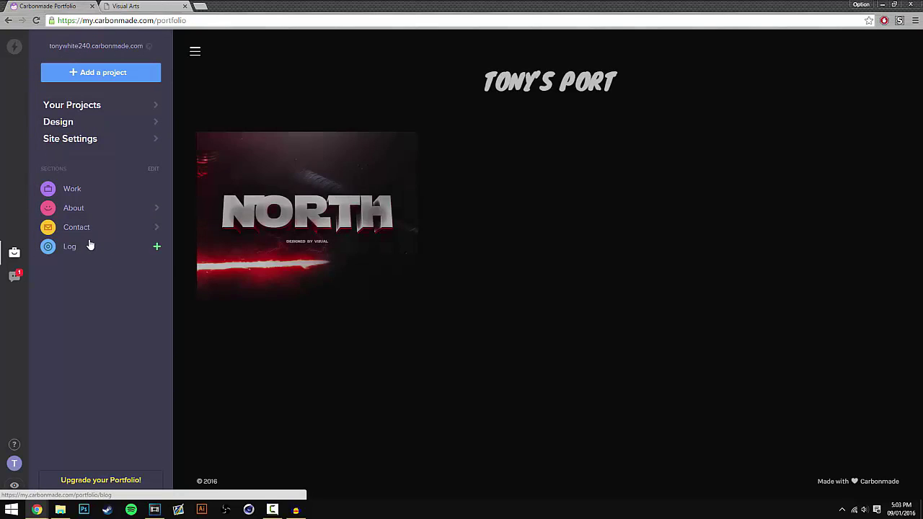
Step: Set the availability shown on the Contact page to Now and save it
left_click(83, 227)
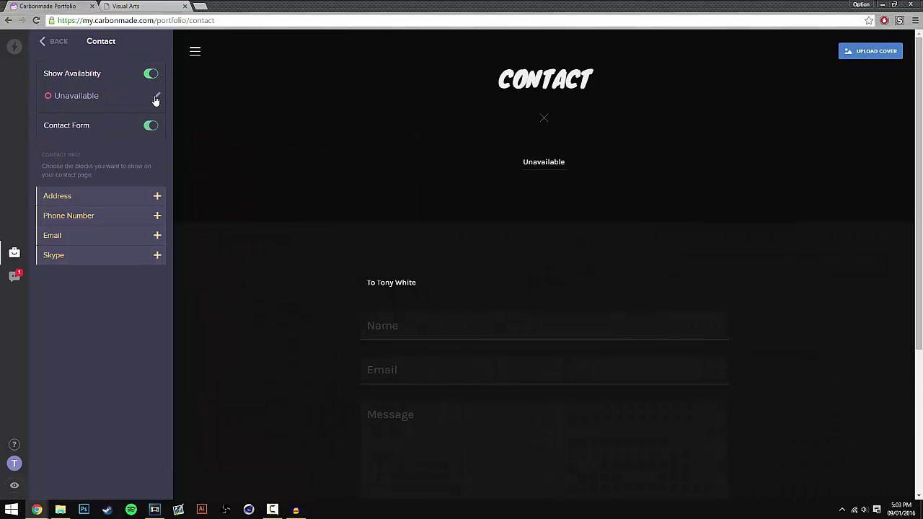
left_click(155, 98)
left_click(210, 75)
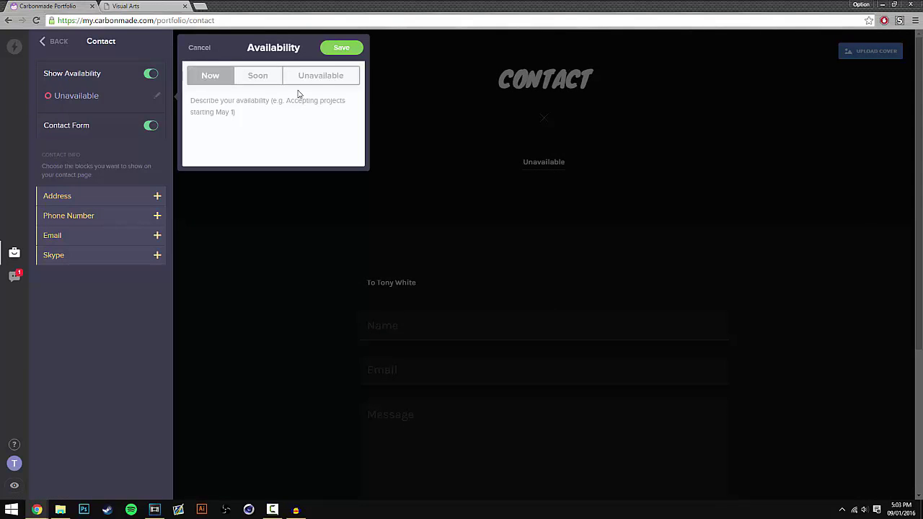
left_click(342, 48)
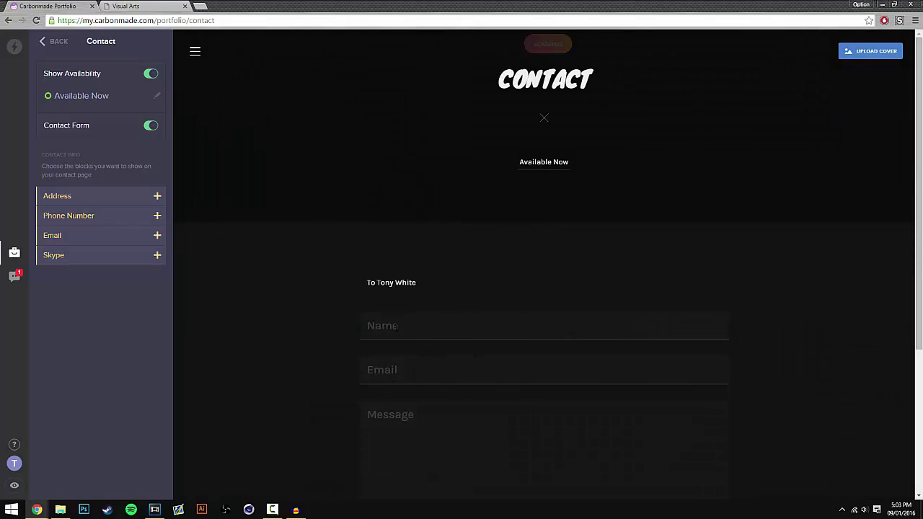
Step: Check the contact form's Name, Email and Message fields in the page preview and leave the Contact section
key("Tab")
key("Tab")
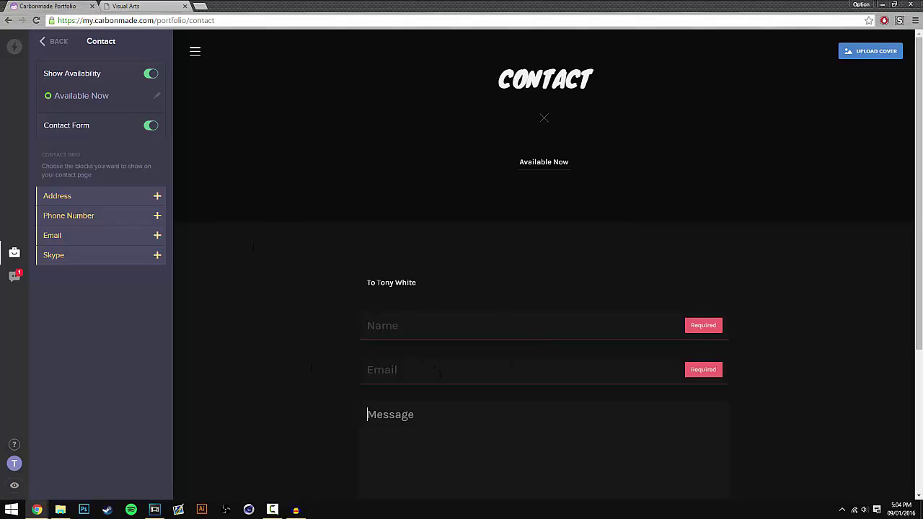
left_click(410, 368)
left_click(426, 328)
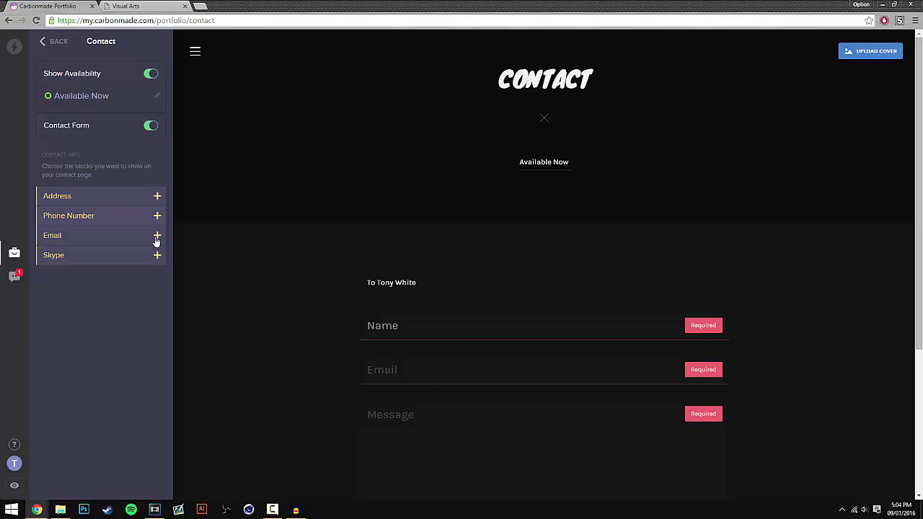
left_click(55, 42)
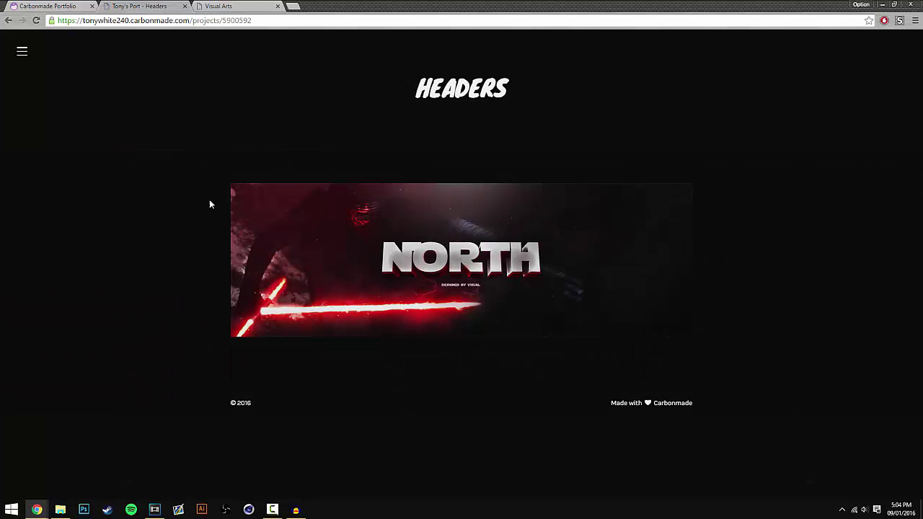
Step: View the published portfolio's Work page by way of the live site's navigation menu
left_click(22, 51)
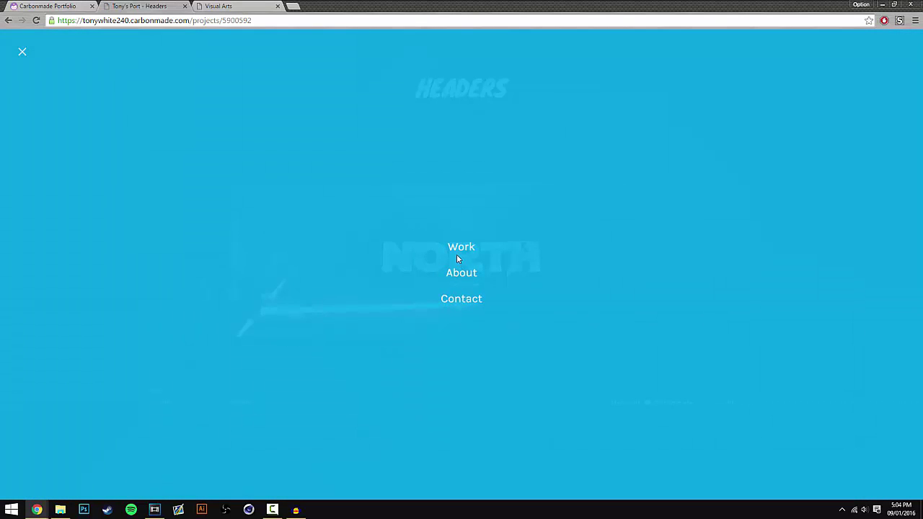
left_click(471, 250)
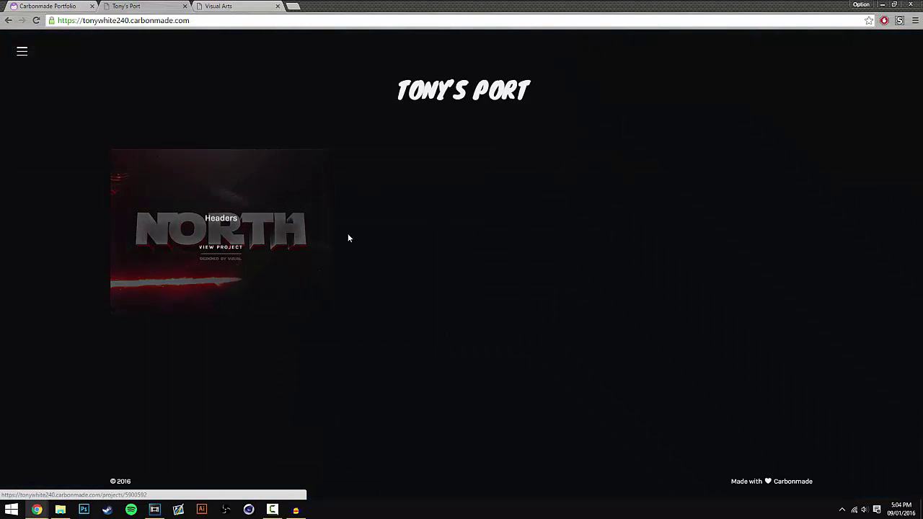